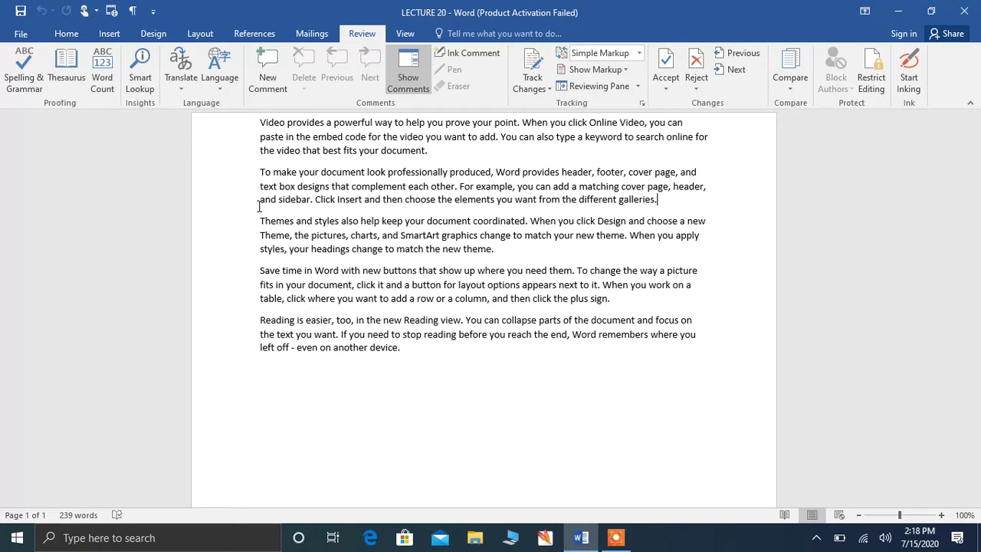
# Run a spelling and grammar check on the whole document, then dismiss the completion message.
pyautogui.hotkey('ctrl', 'a')
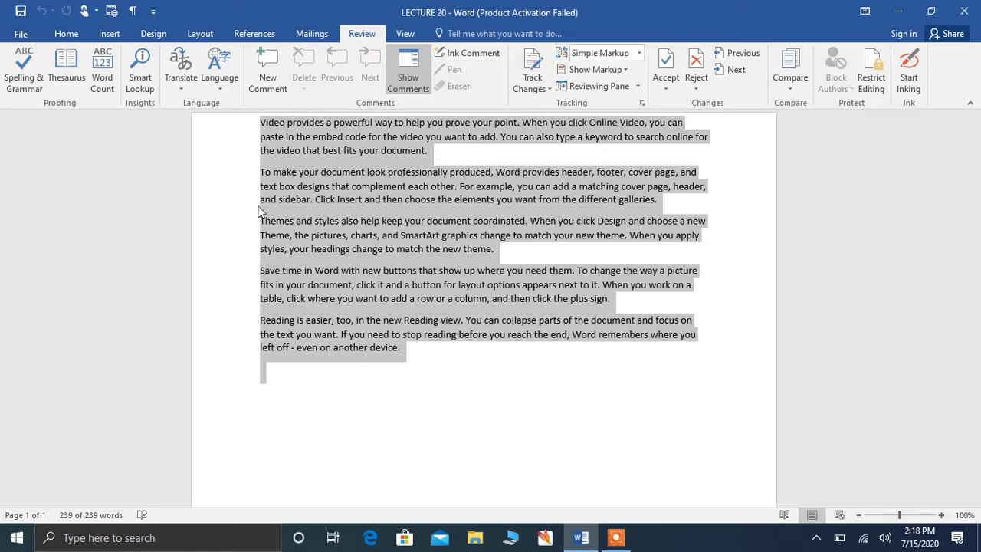
pyautogui.click(24, 76)
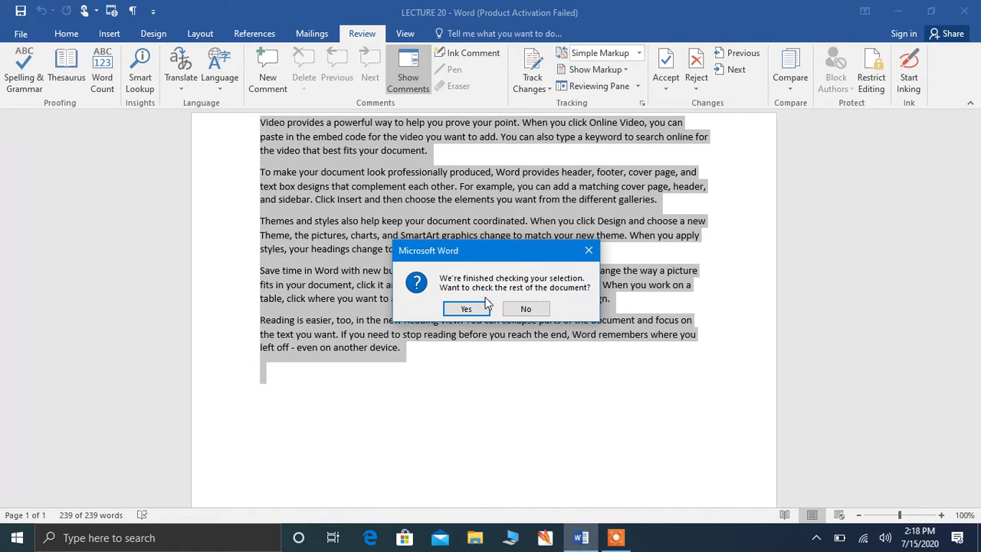
pyautogui.click(469, 309)
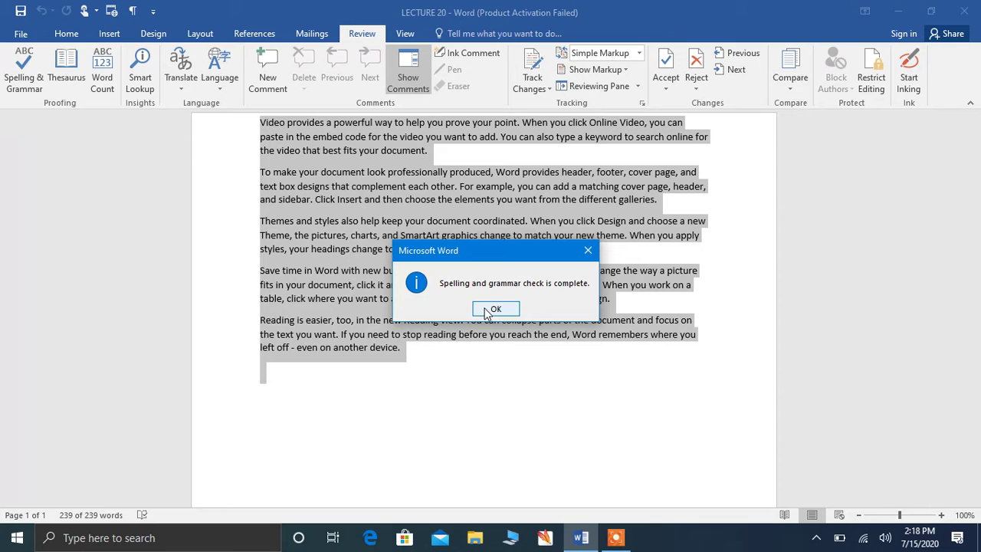
pyautogui.click(485, 310)
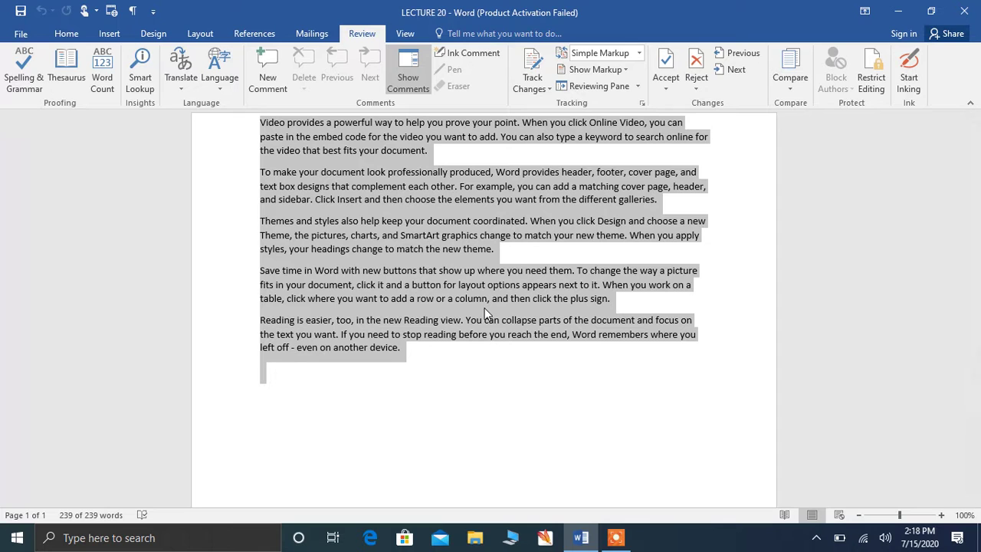
pyautogui.click(519, 365)
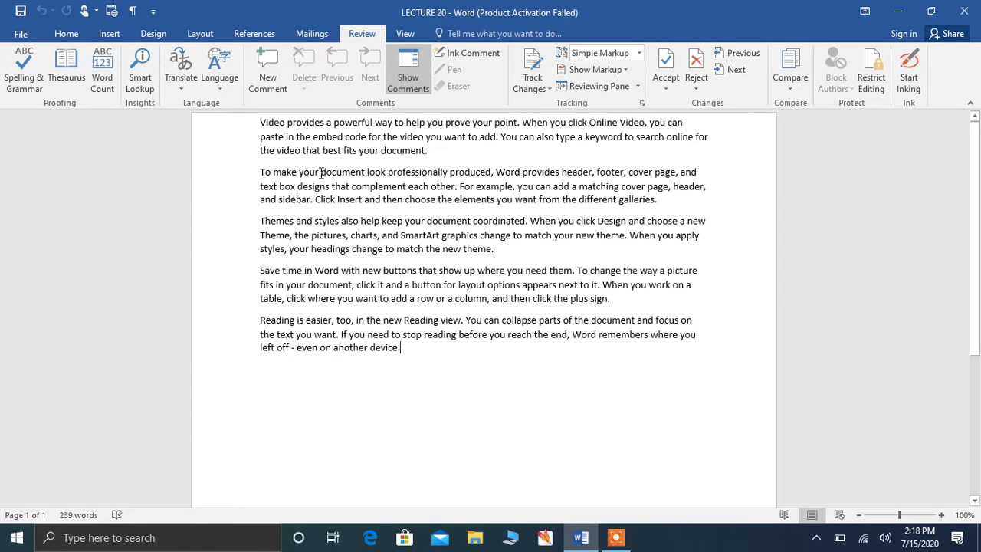
# Create the 'IS produced' error and keep 'your document' as two words.
pyautogui.click(320, 172)
pyautogui.press('BackSpace')
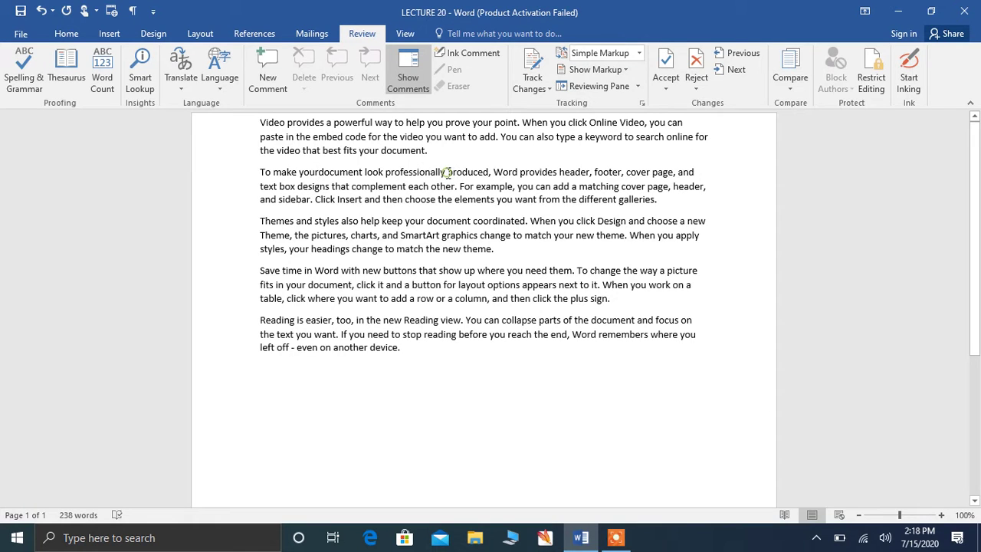
pyautogui.click(449, 173)
pyautogui.press('BackSpace')
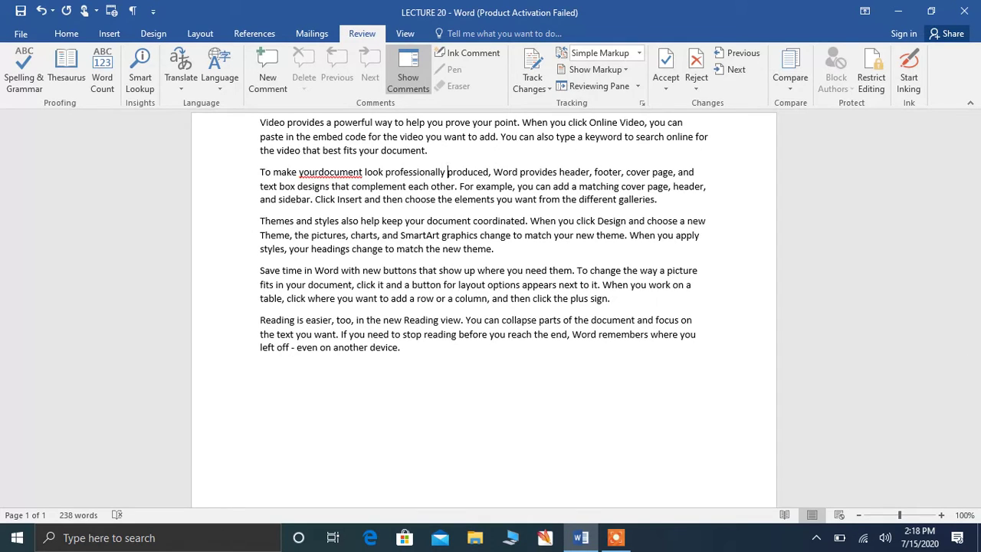
pyautogui.write('IS')
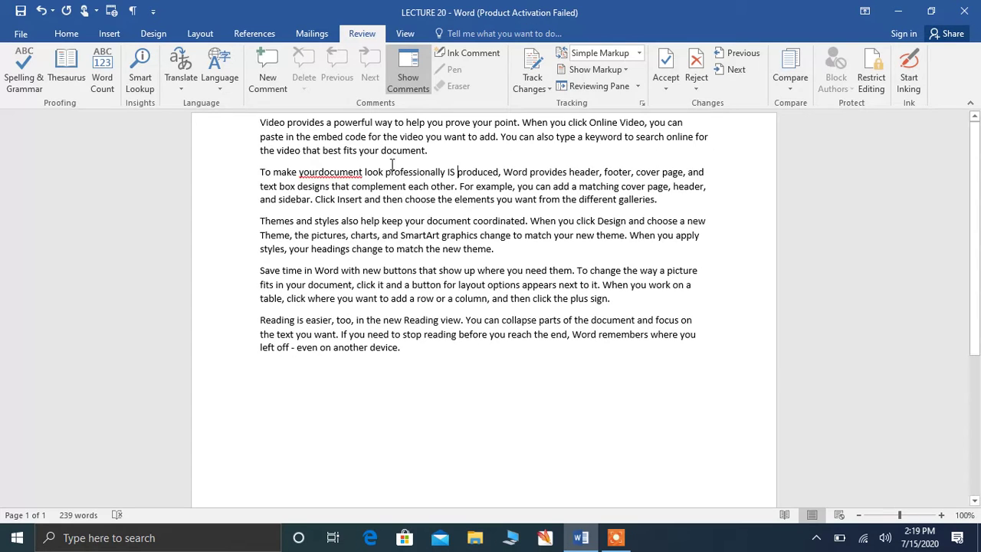
pyautogui.click(335, 172)
pyautogui.click(320, 172)
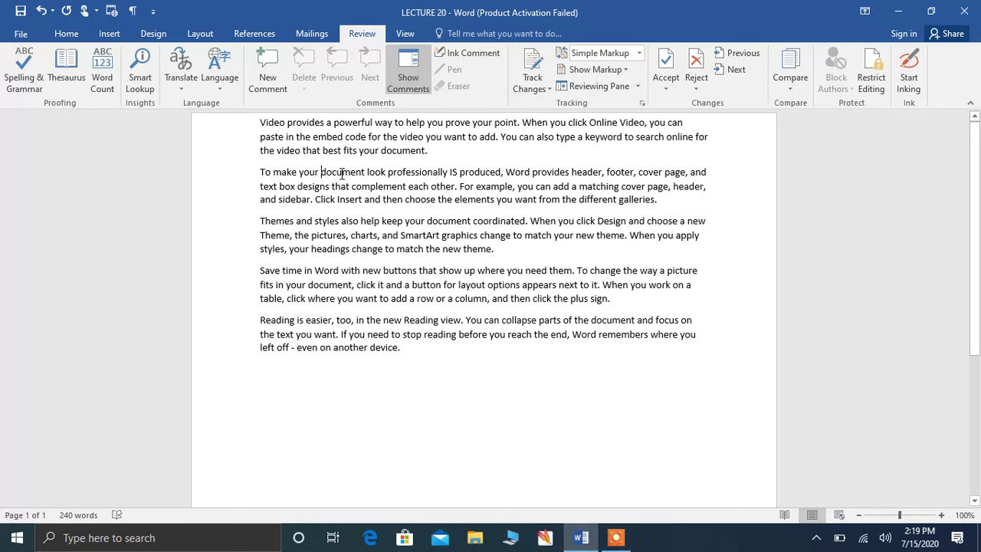
# Misspell document as 'docment', theme as 'them' and Word as 'ord', then start spell-checking.
pyautogui.click(338, 173)
pyautogui.press('BackSpace')
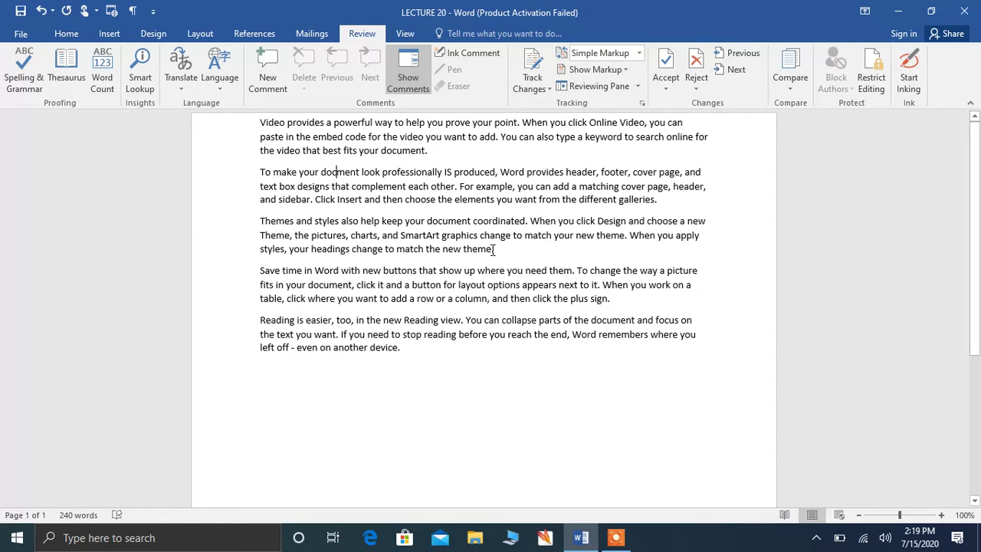
pyautogui.click(492, 249)
pyautogui.press('BackSpace')
pyautogui.press('BackSpace')
pyautogui.click(582, 335)
pyautogui.press('BackSpace')
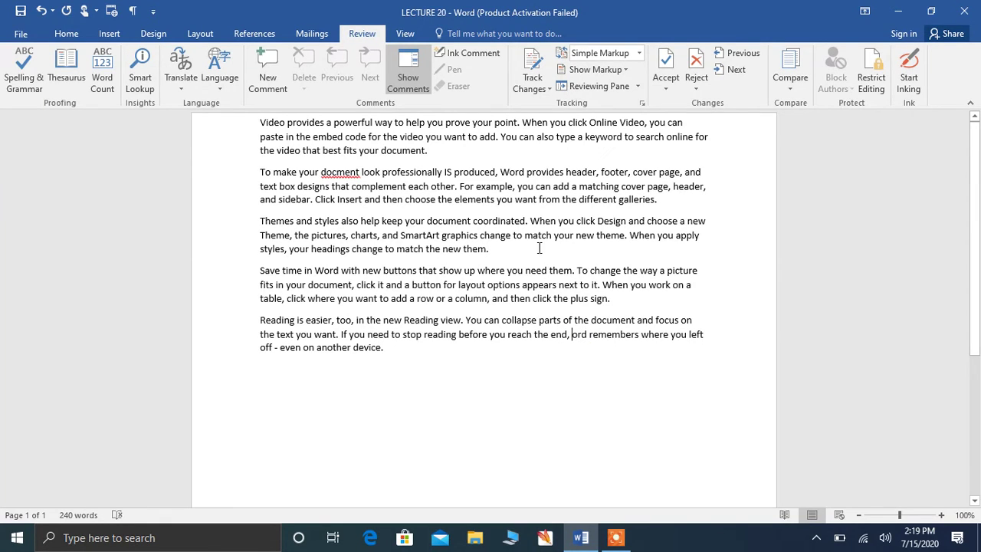
pyautogui.click(25, 77)
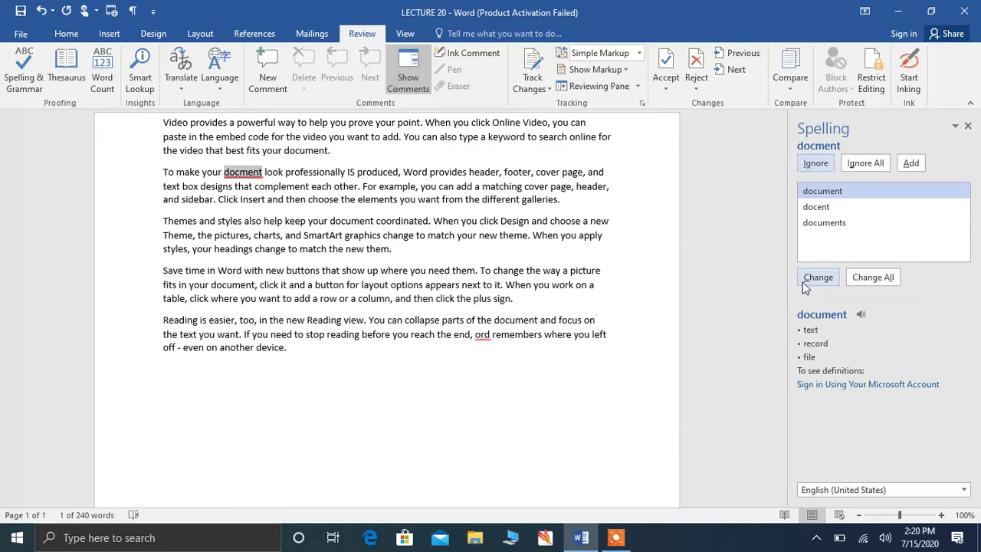
# Accept 'document' for 'docment' and 'Ord' for 'ord', then dismiss the completion message.
pyautogui.click(824, 277)
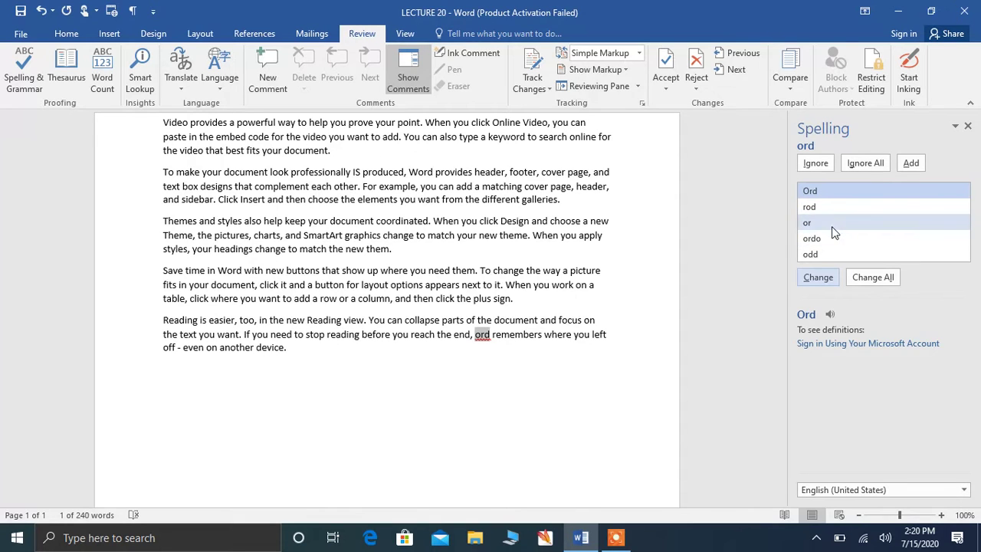
pyautogui.click(868, 275)
pyautogui.click(489, 308)
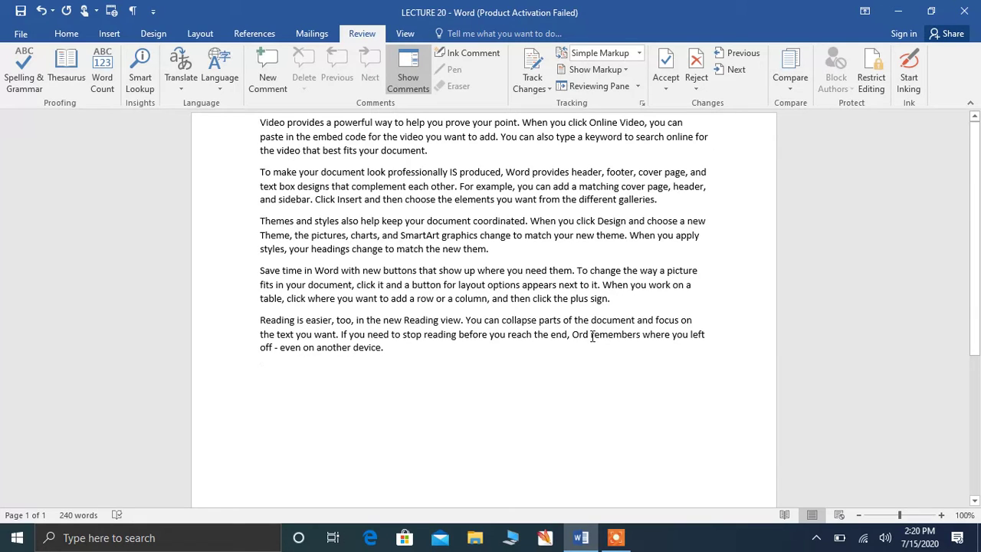
# Spell-check the selected word 'Ord' and the rest of the document.
pyautogui.moveTo(591, 335); pyautogui.dragTo(571, 335)
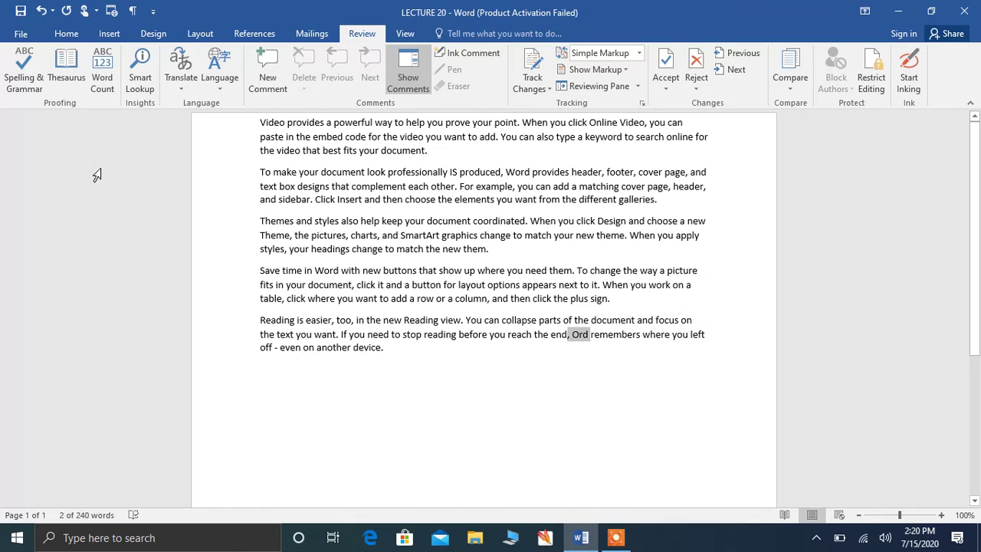
pyautogui.click(25, 78)
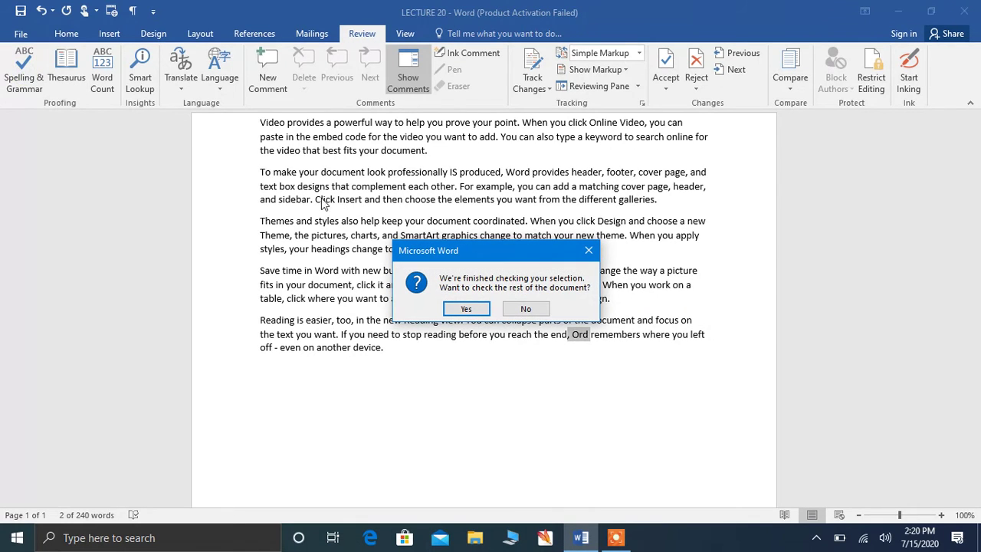
pyautogui.click(468, 310)
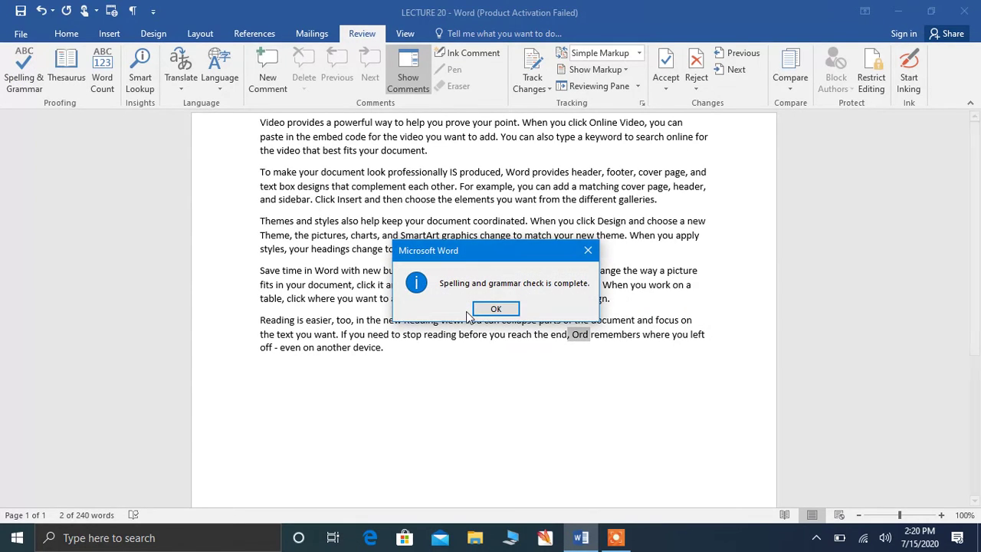
pyautogui.click(500, 312)
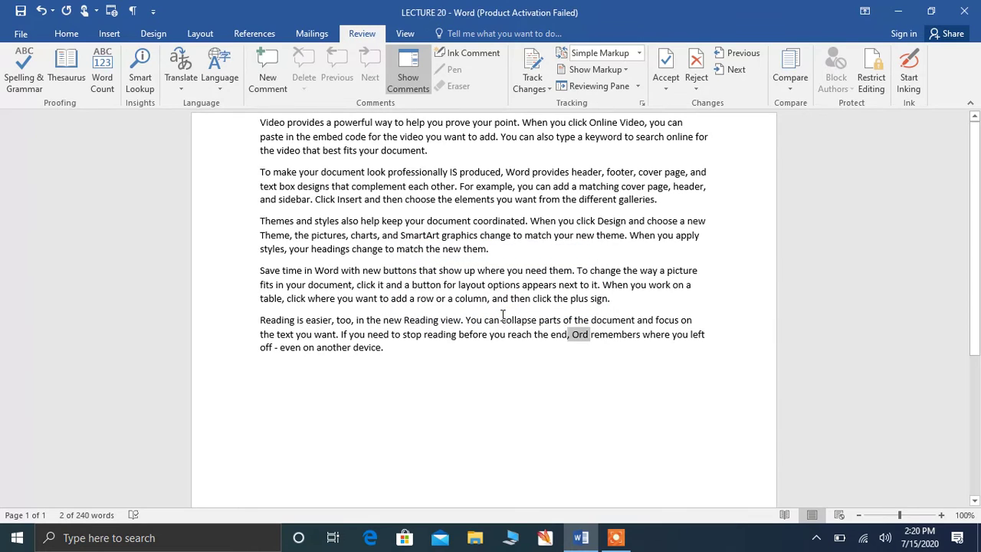
pyautogui.click(615, 369)
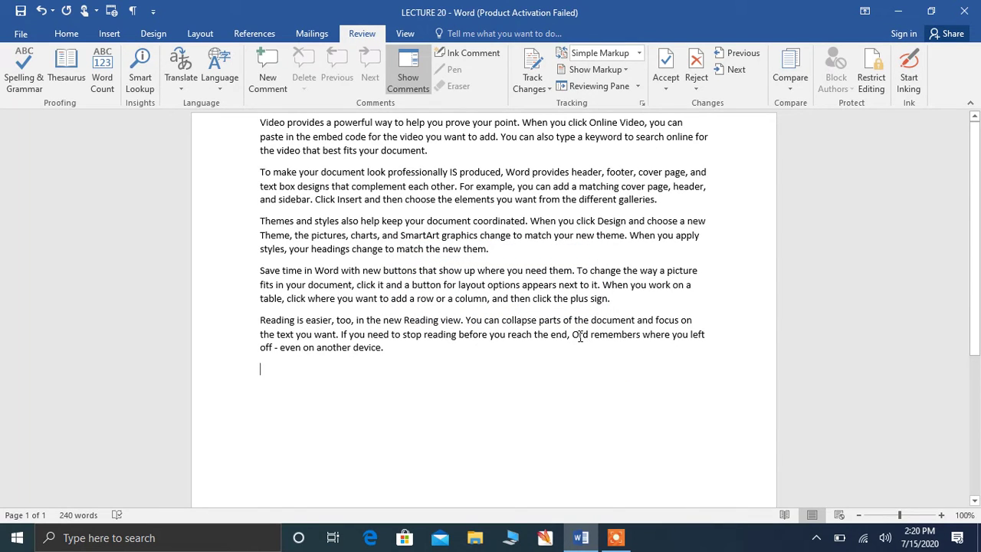
# Change 'Ord' to lowercase 'ord' and select all the text.
pyautogui.click(580, 337)
pyautogui.press('BackSpace')
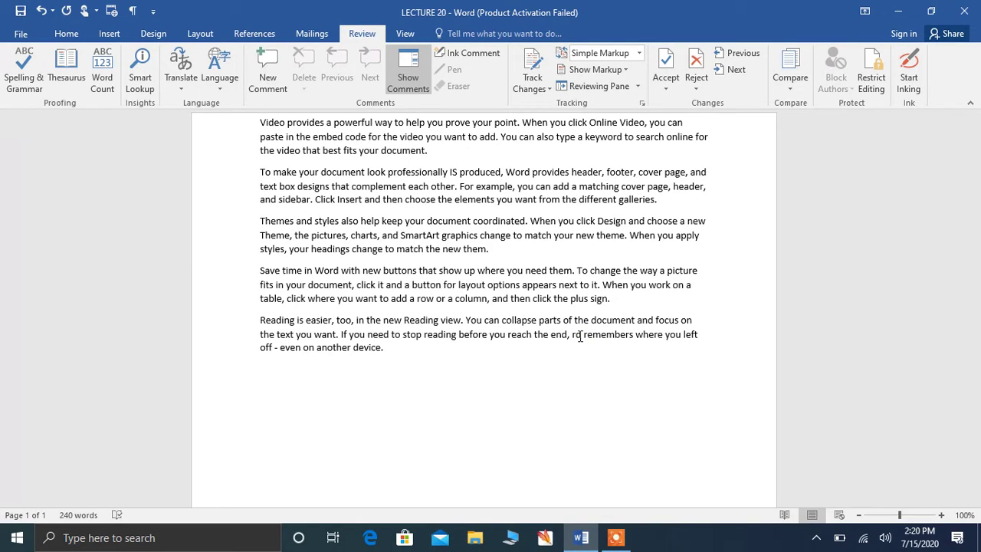
pyautogui.write('o')
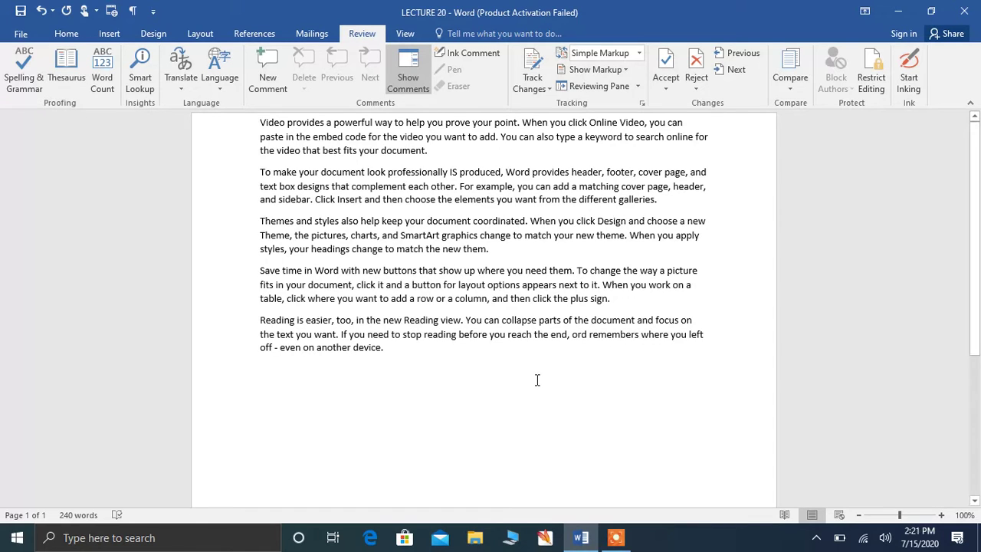
pyautogui.hotkey('ctrl', 'a')
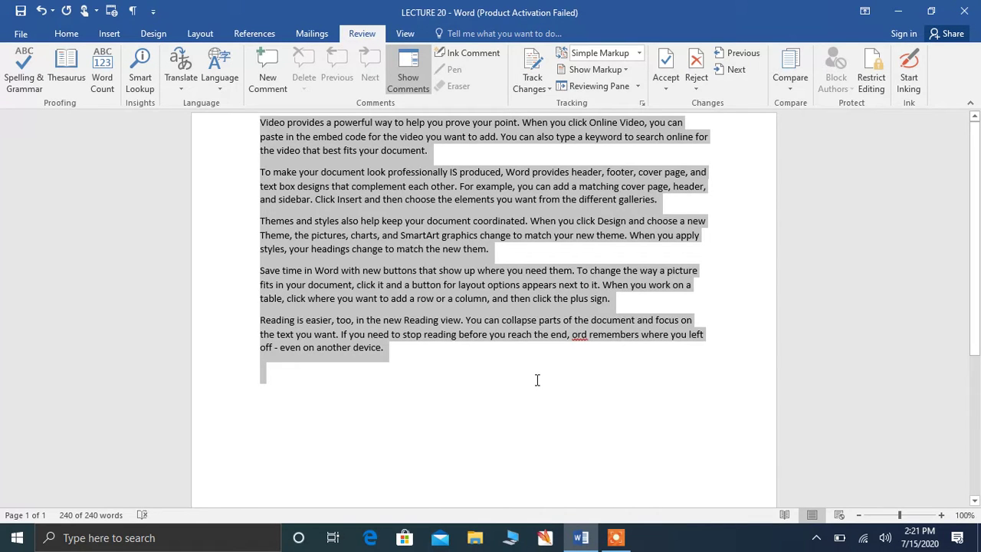
# Add 'ord' to the dictionary during a full spelling check, then end the check.
pyautogui.click(21, 79)
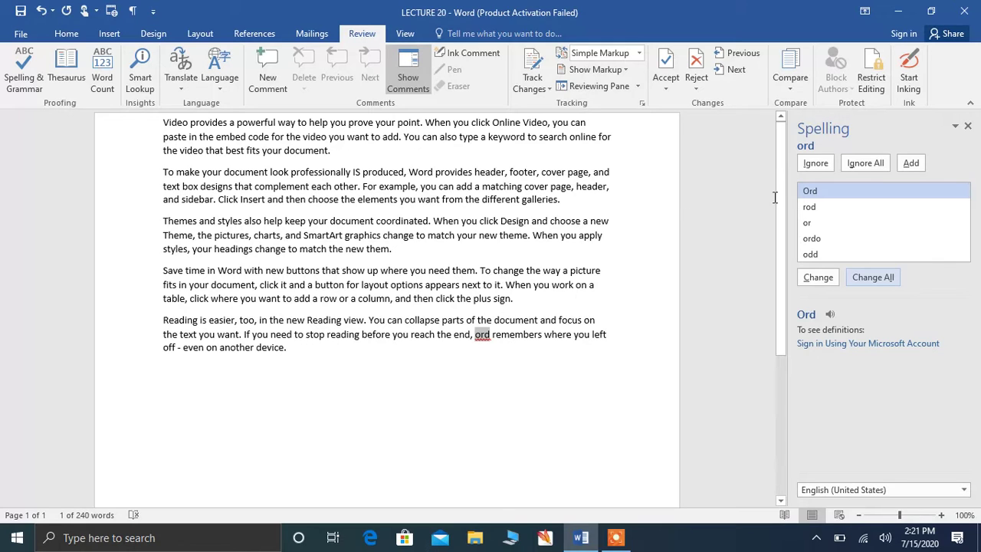
pyautogui.click(911, 167)
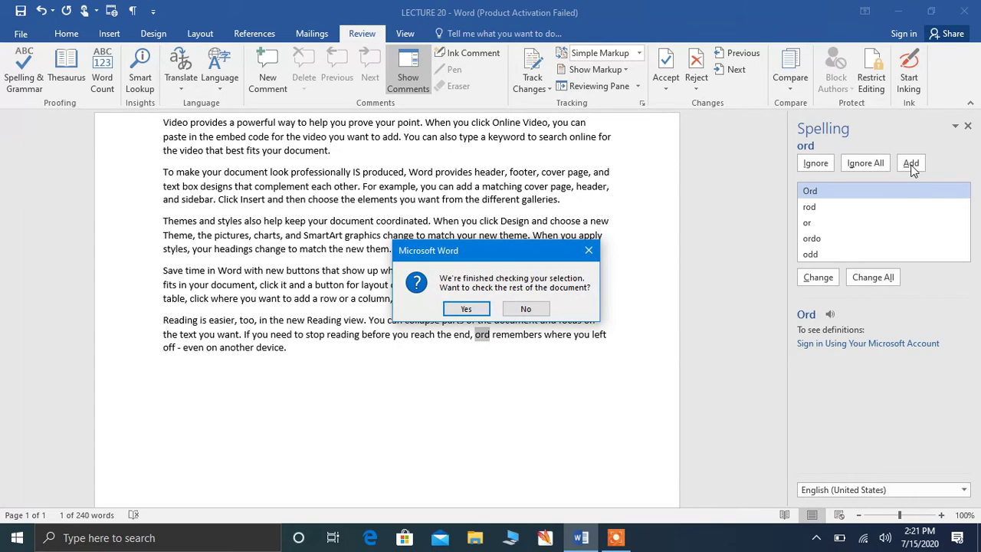
pyautogui.click(588, 254)
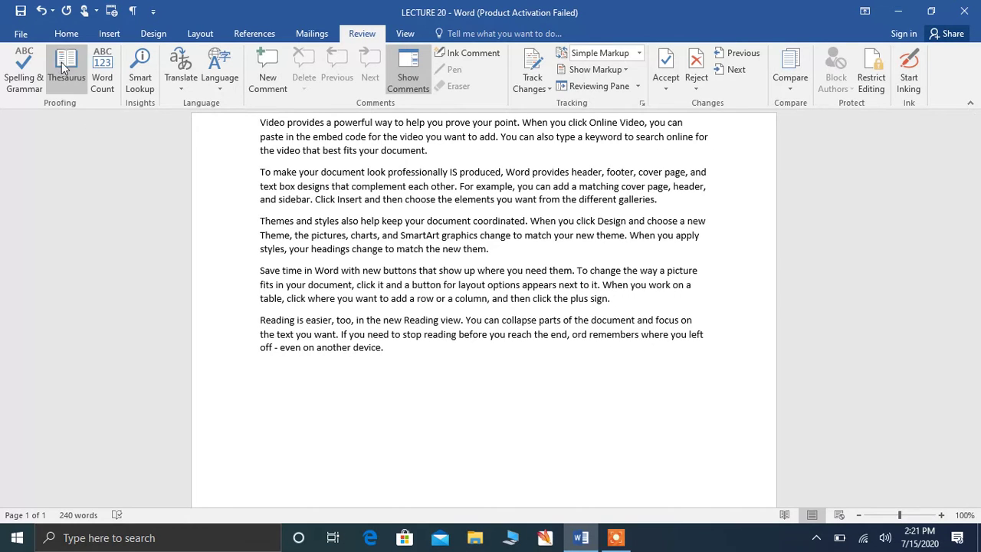
pyautogui.click(570, 335)
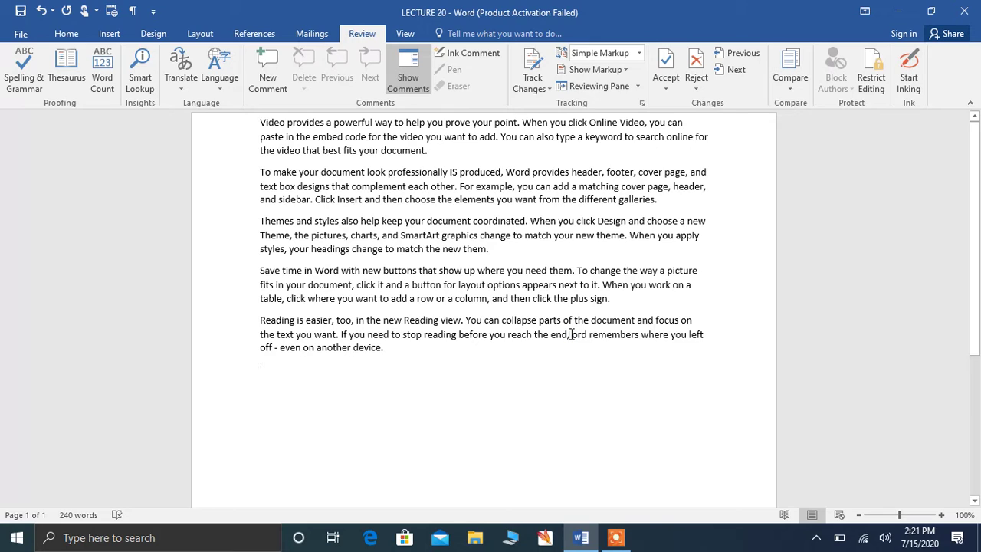
# Insert 'w' before ord and remove the stray space so it reads 'word remembers'.
pyautogui.write('w')
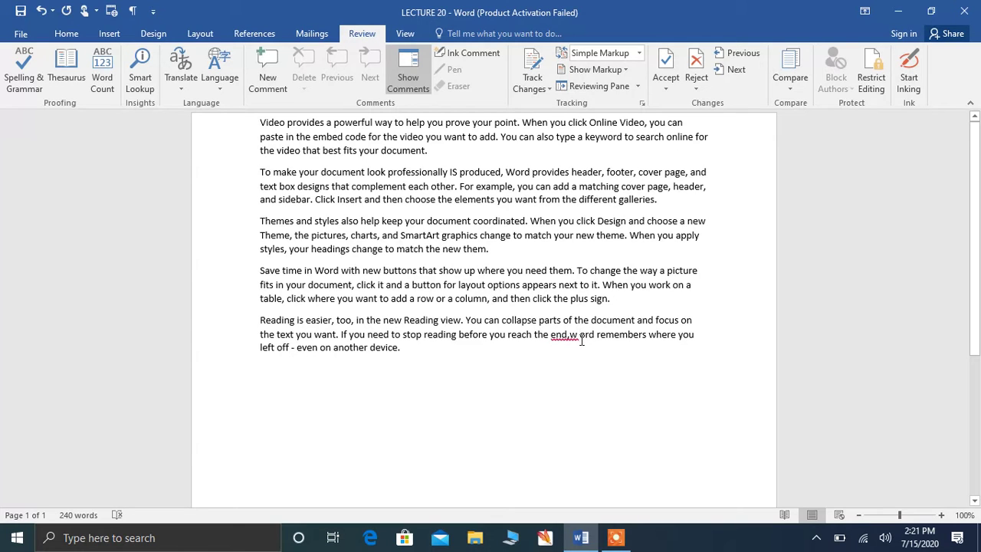
pyautogui.click(580, 335)
pyautogui.press('BackSpace')
# Look up Thesaurus synonyms for 'appears', then for 'looks'.
pyautogui.moveTo(557, 284); pyautogui.dragTo(522, 285)
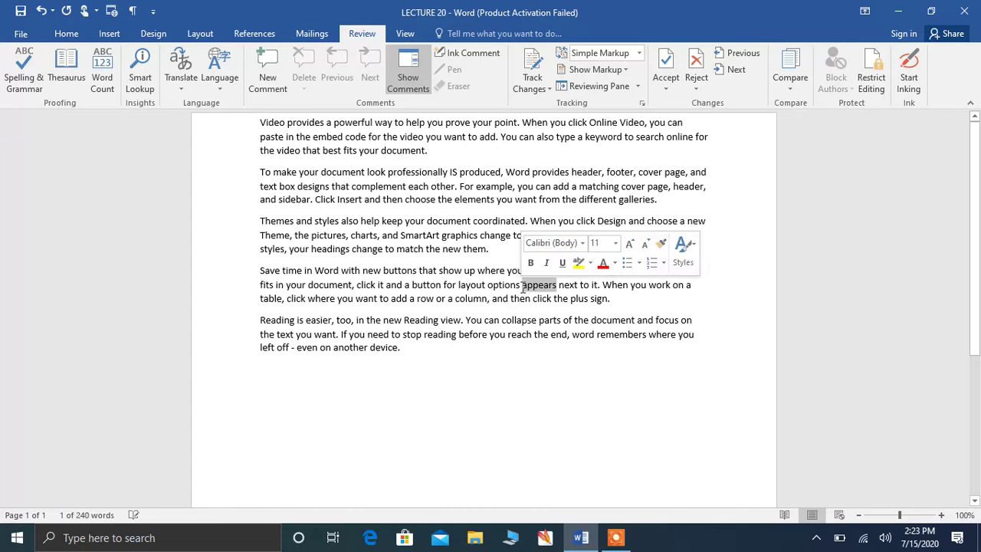
pyautogui.click(61, 67)
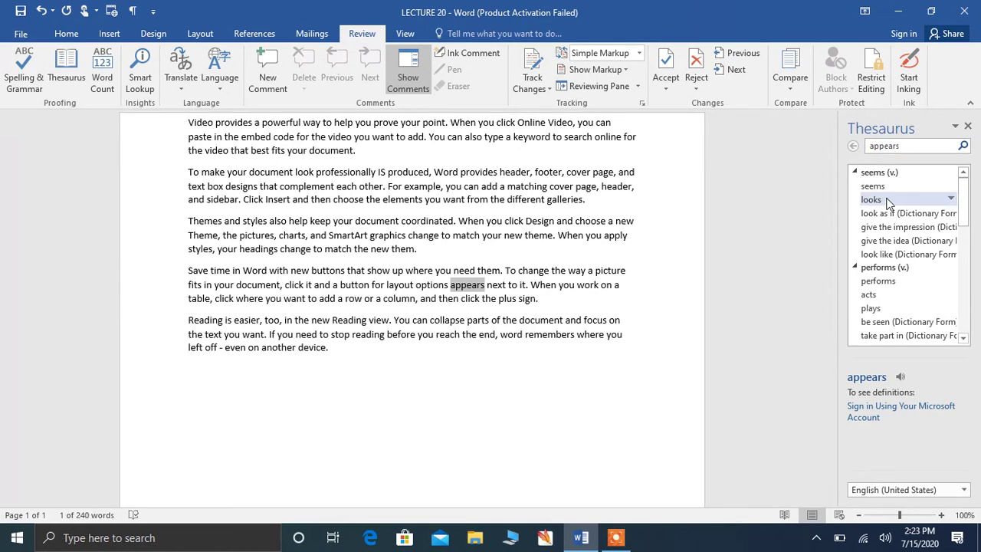
pyautogui.moveTo(900, 201)
pyautogui.click(901, 200)
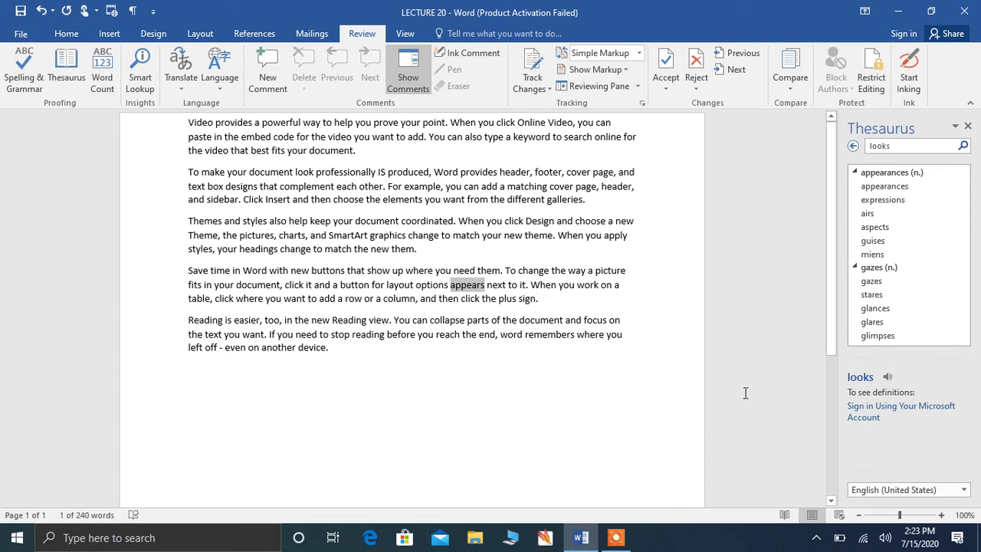
# Rejoin the 'next to it' line to the Save time paragraph and reselect 'appears'.
pyautogui.press('Right')
pyautogui.press('Return')
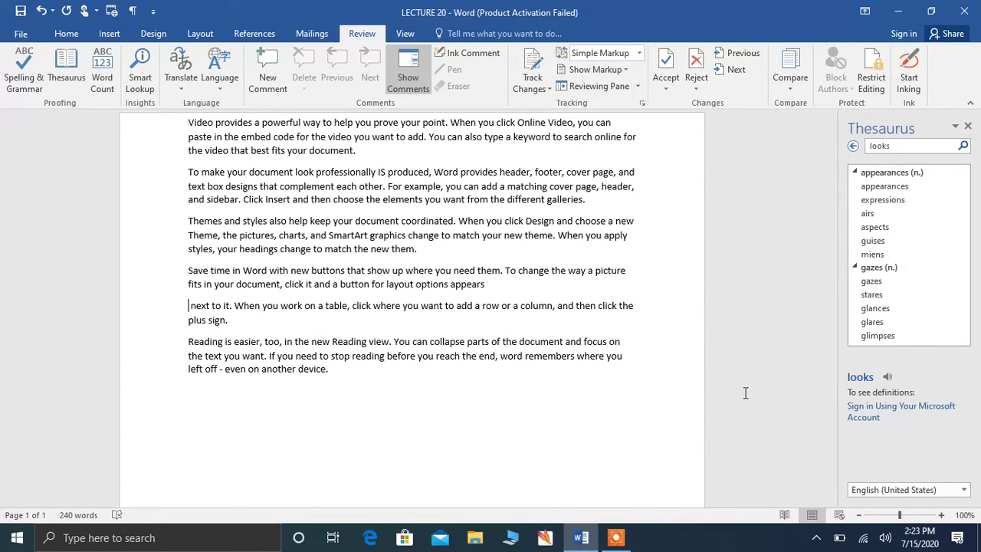
pyautogui.press('BackSpace')
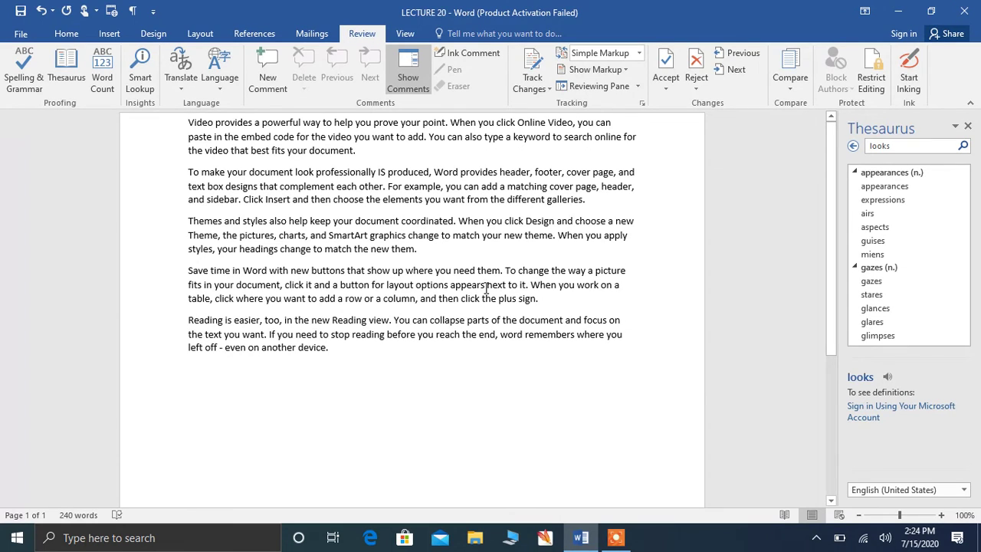
pyautogui.moveTo(486, 289); pyautogui.dragTo(449, 289)
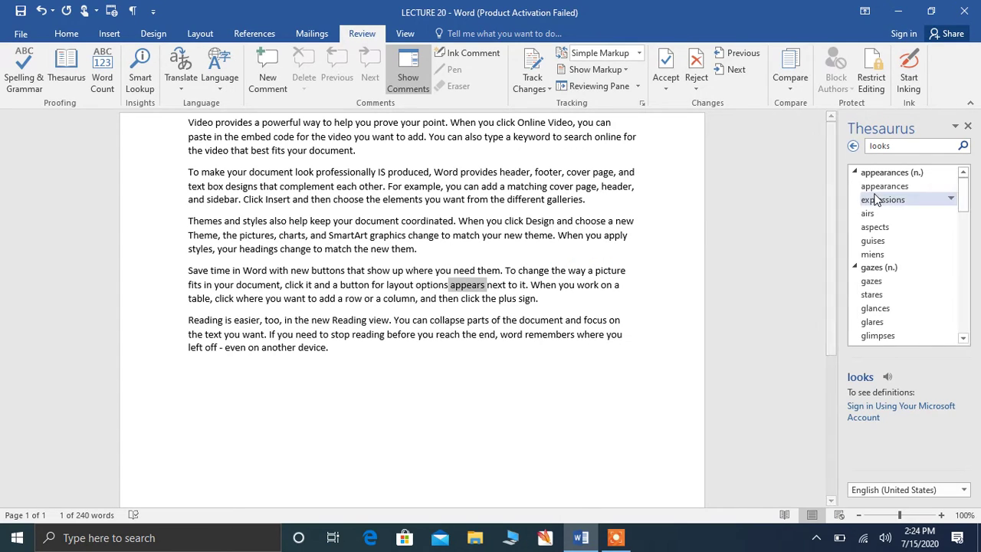
# Browse synonyms from aspects to parts and slices, then back to parts.
pyautogui.click(873, 228)
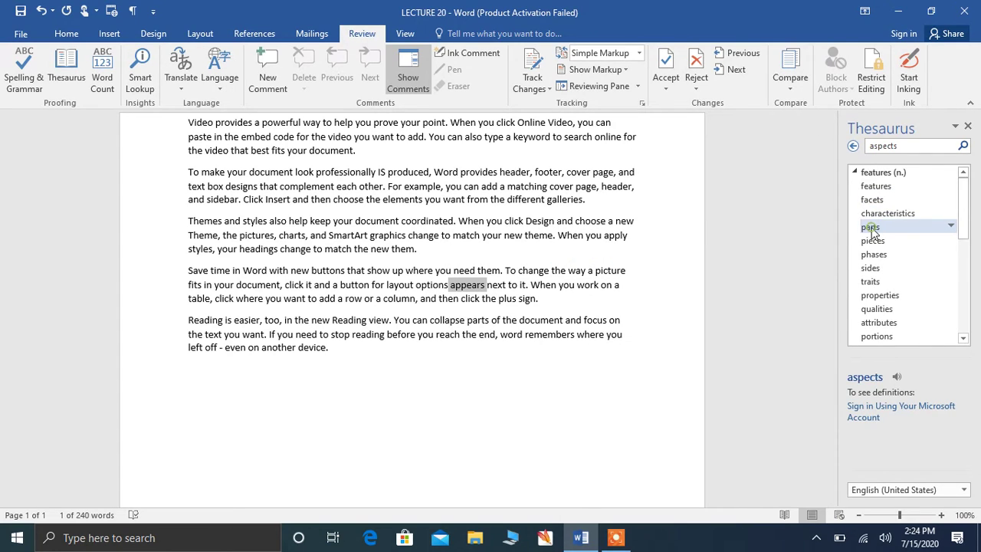
pyautogui.click(873, 228)
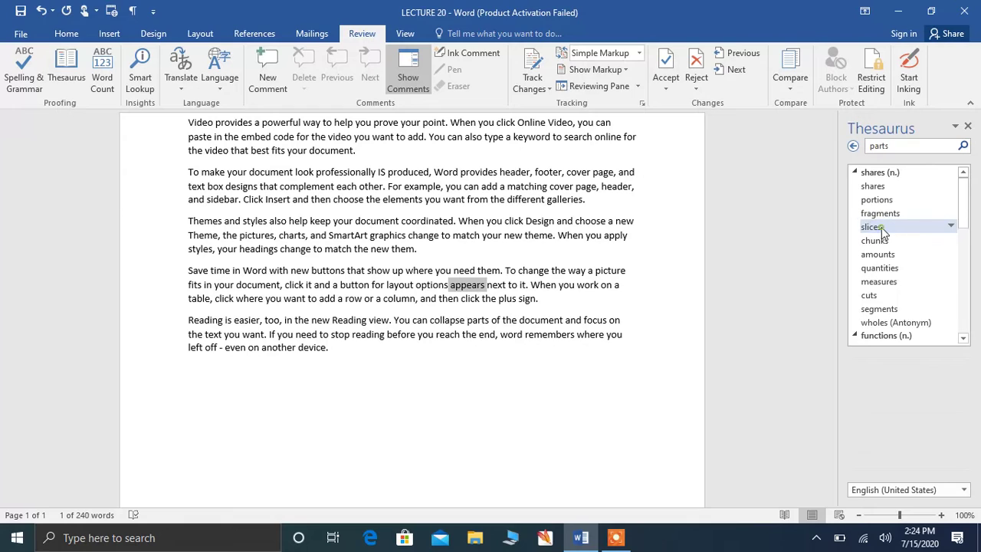
pyautogui.click(881, 230)
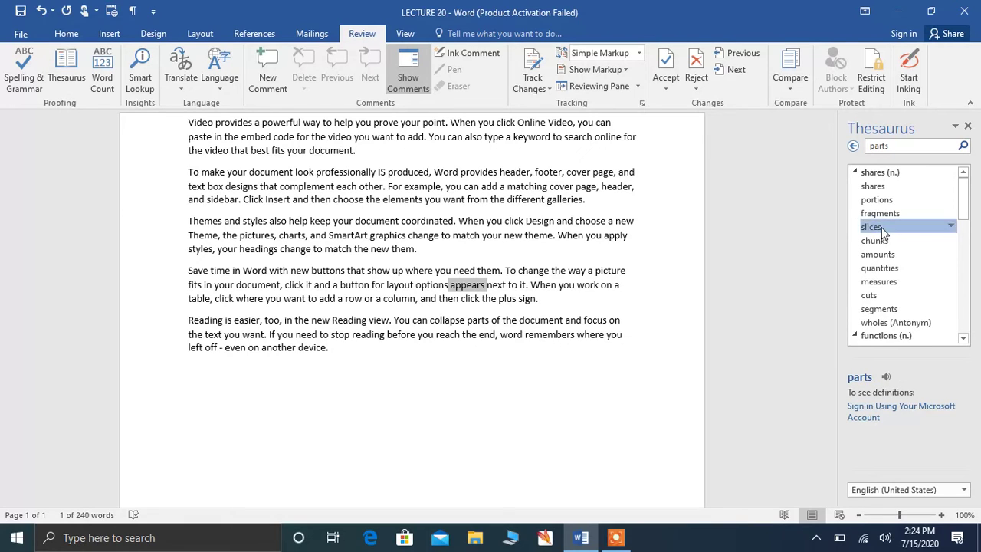
pyautogui.click(874, 228)
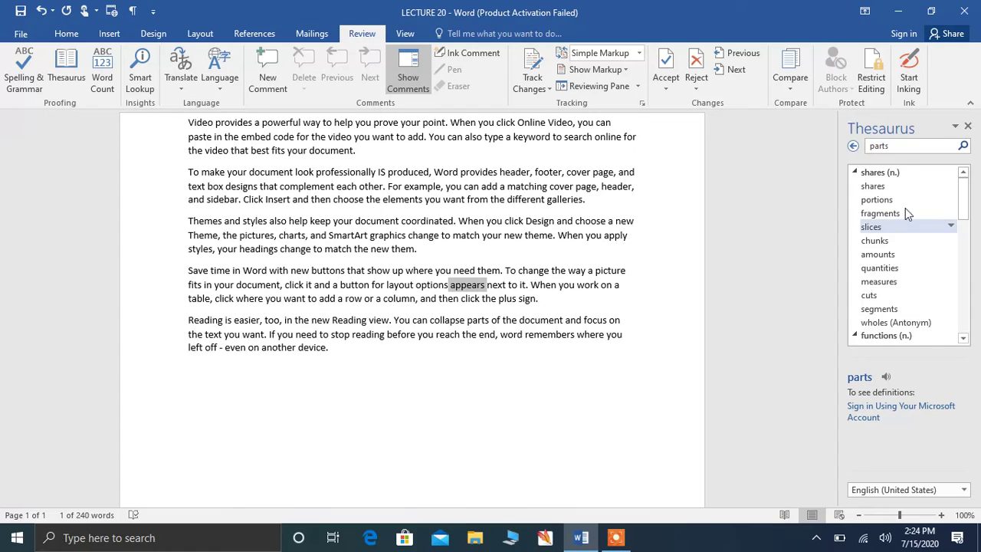
# Chain synonym lookups through shares, stocks, frameworks, outlines and plans to tactics.
pyautogui.click(905, 188)
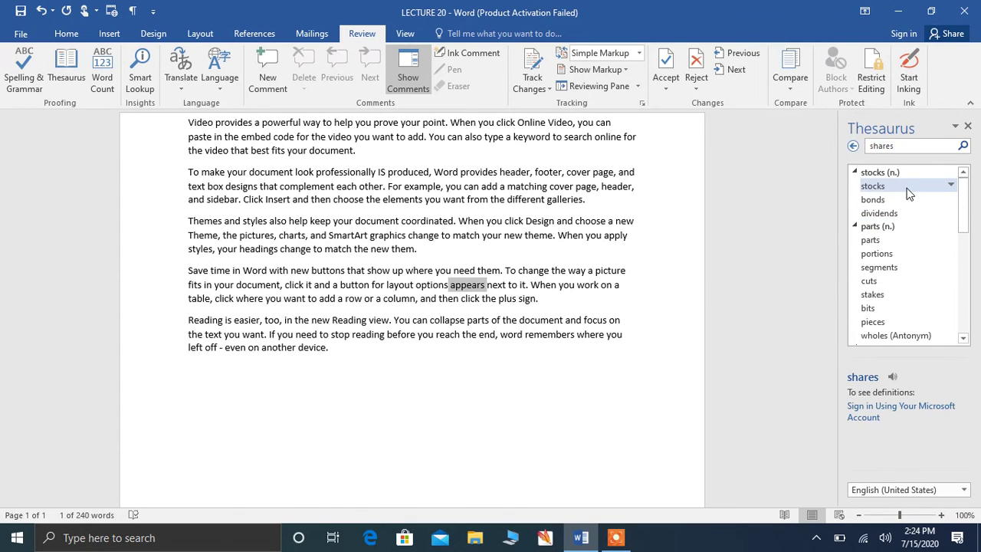
pyautogui.click(906, 188)
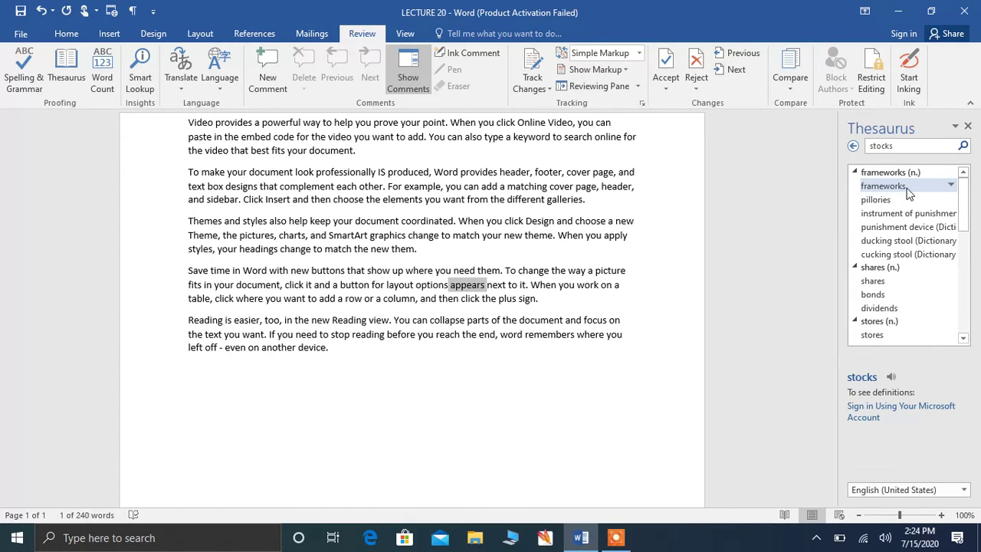
pyautogui.click(906, 188)
pyautogui.click(906, 188)
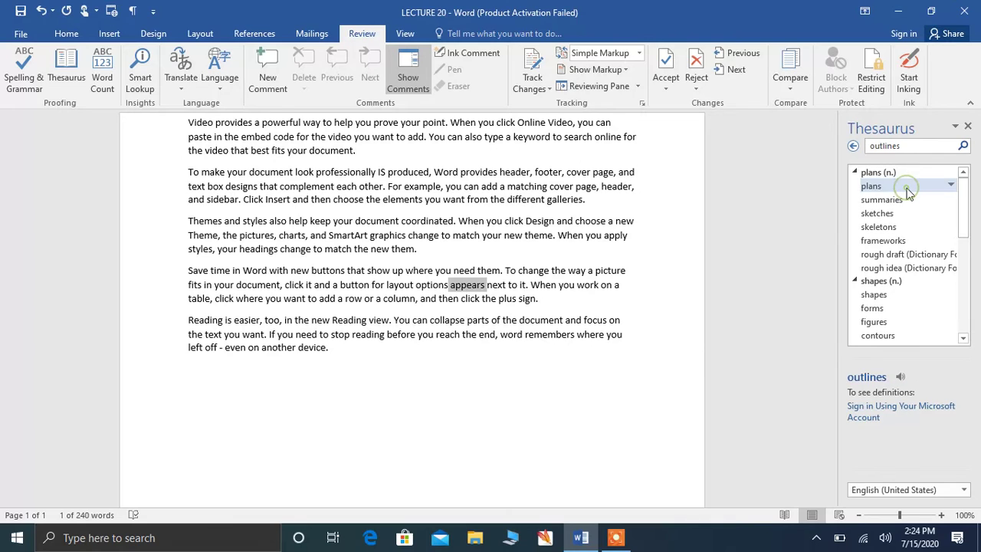
pyautogui.click(906, 188)
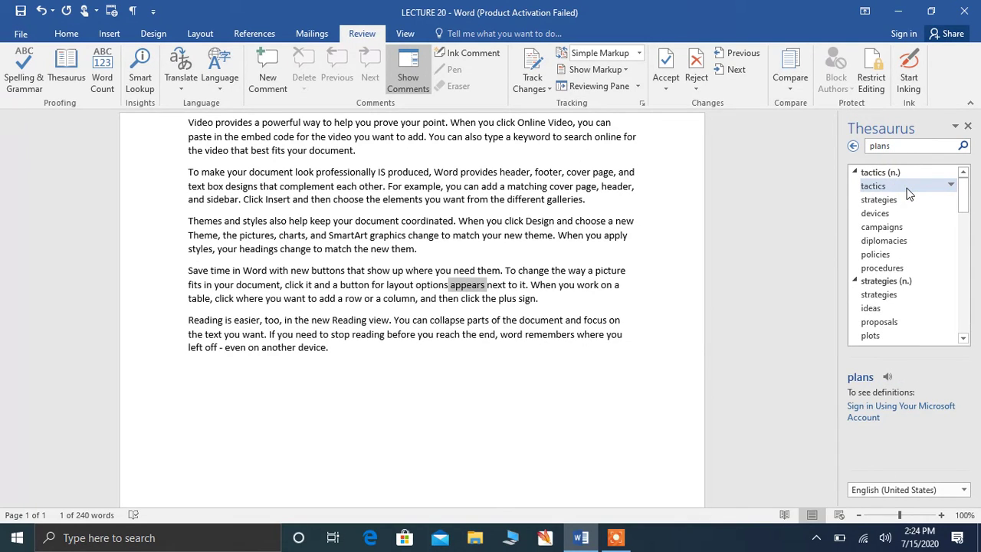
pyautogui.click(906, 188)
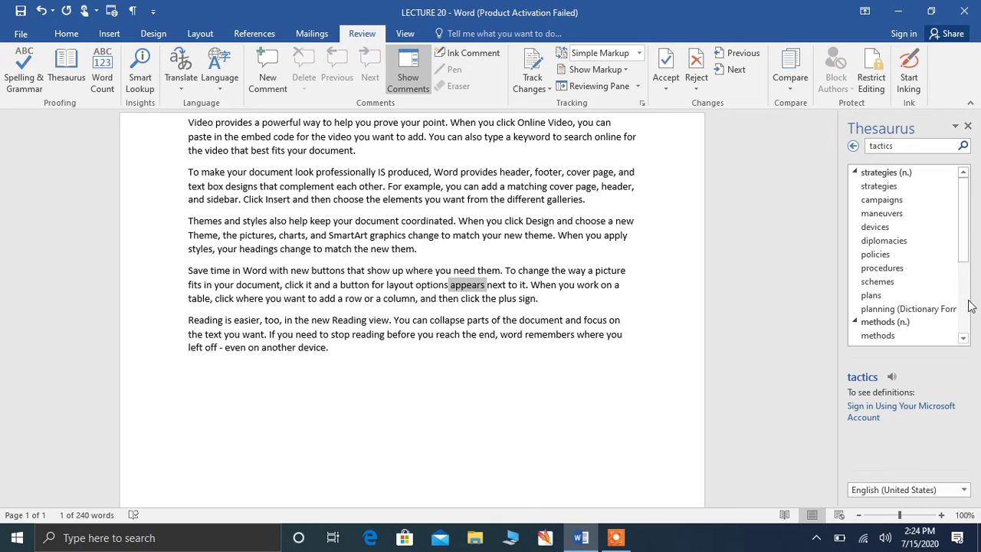
pyautogui.scroll(-4, 967, 303)
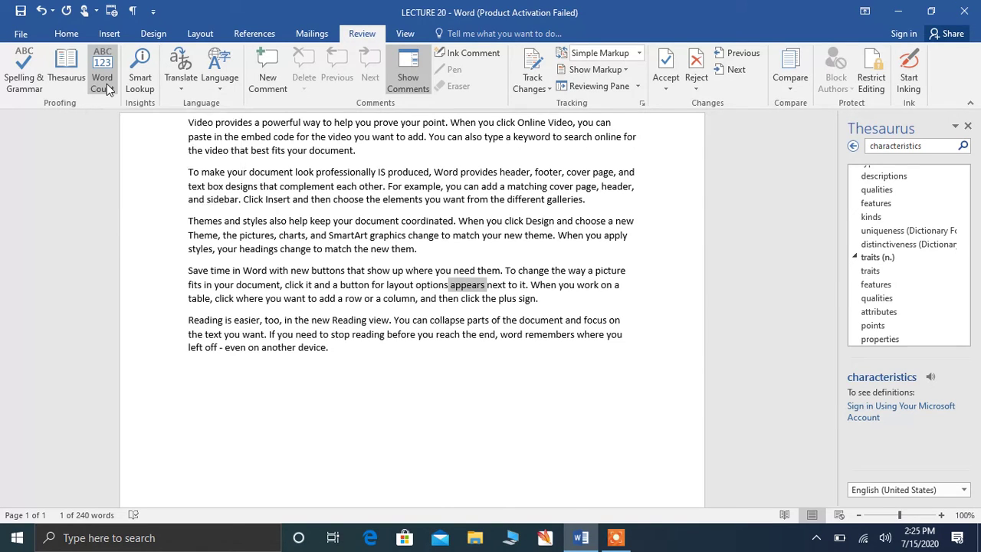
# Review the Word Count for the whole document: 240 words, 1,064 characters without spaces.
pyautogui.hotkey('ctrl', 'a')
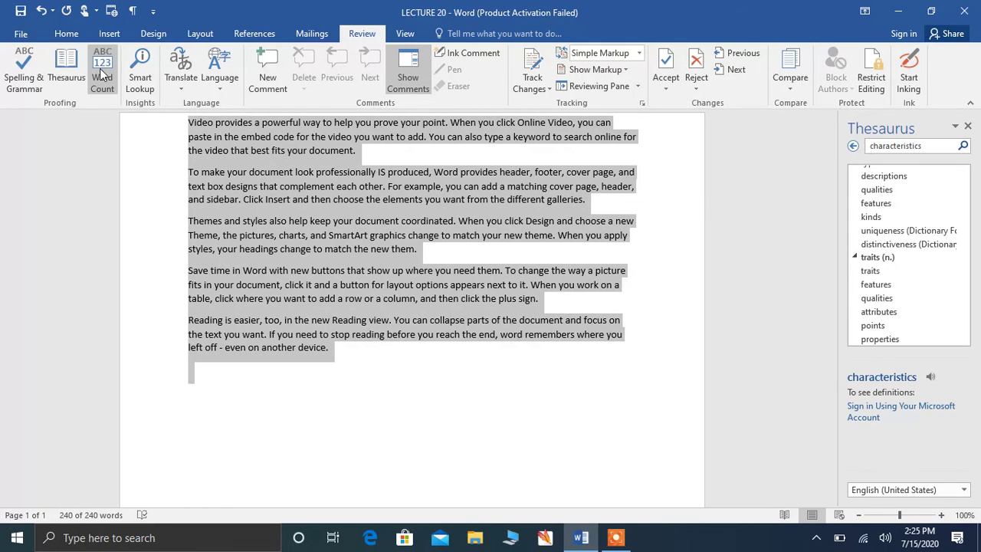
pyautogui.click(103, 79)
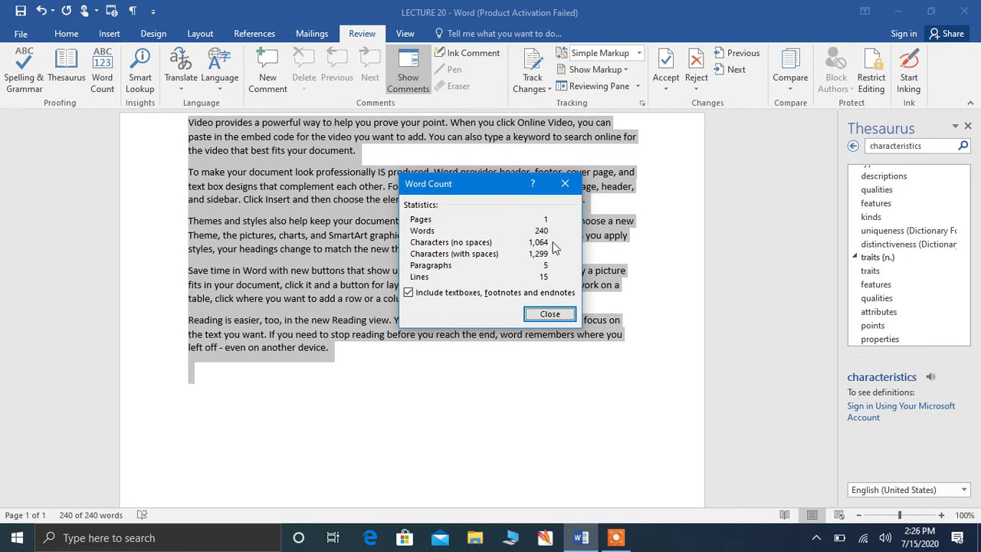
pyautogui.click(544, 314)
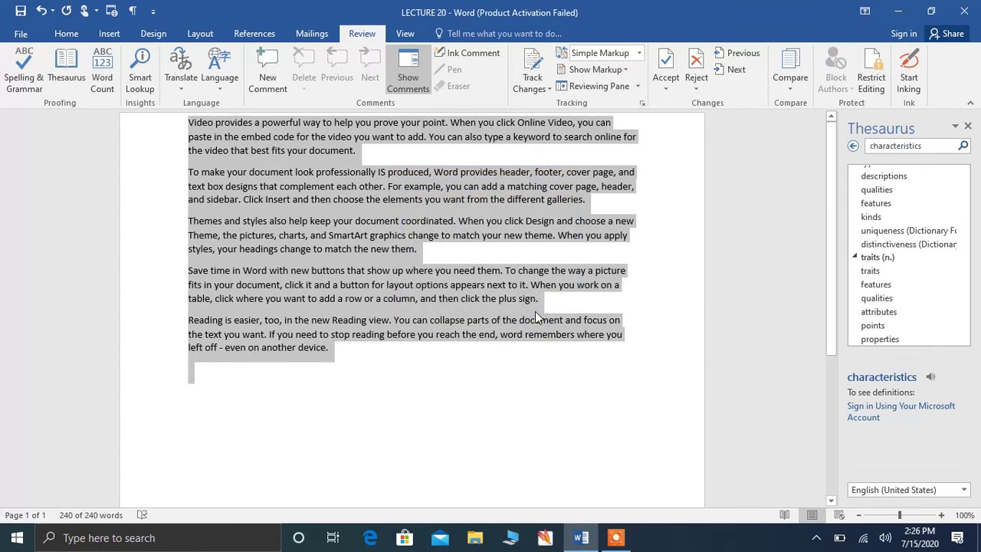
# Send the whole document for online translation from English to Urdu (Pakistan).
pyautogui.click(180, 82)
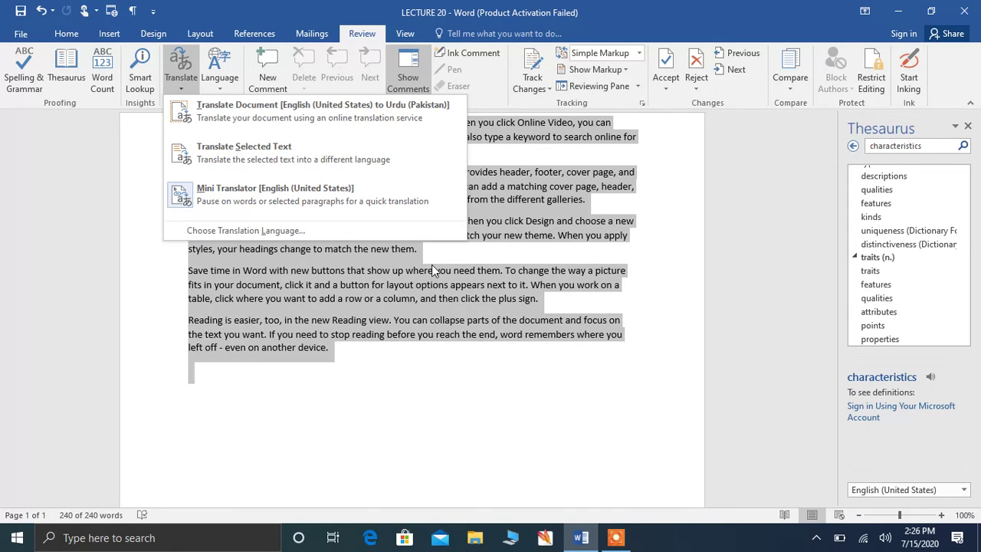
pyautogui.click(323, 109)
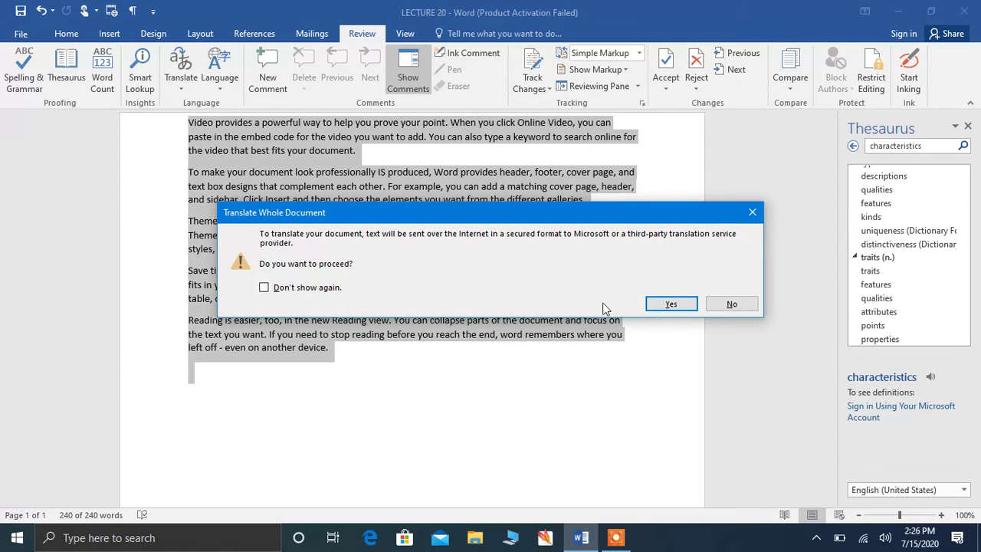
pyautogui.click(668, 304)
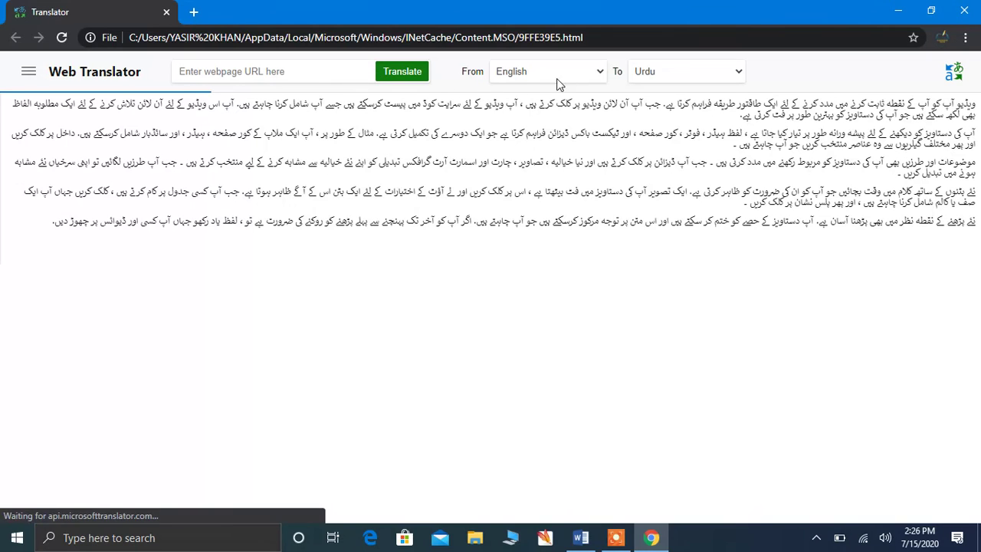
# Set the Web Translator's source language to Urdu, then close the translator tab.
pyautogui.click(602, 72)
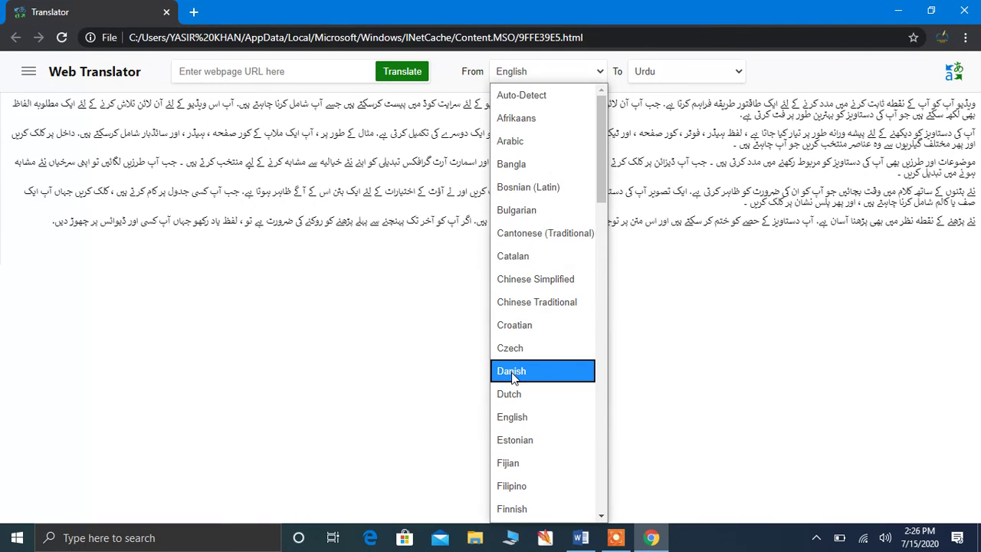
pyautogui.press('u')
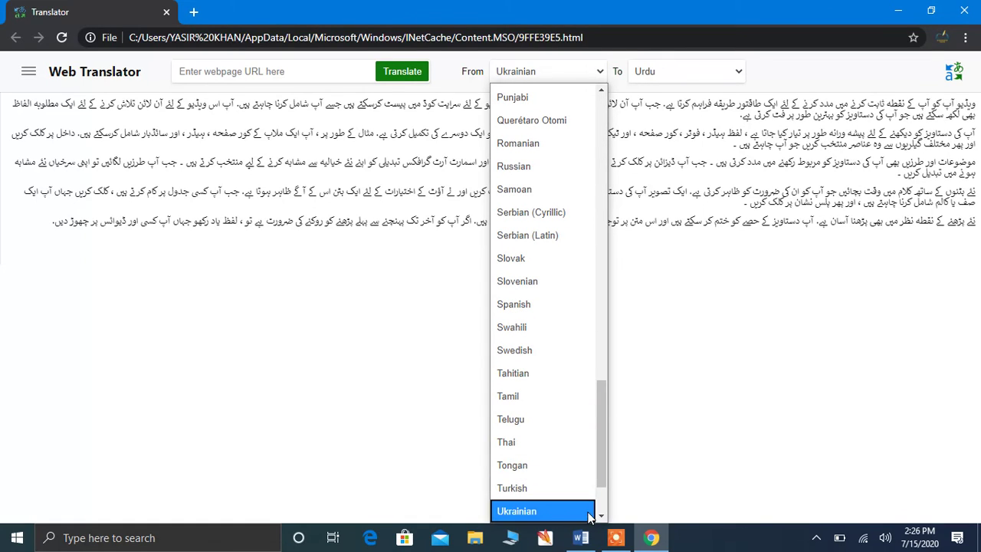
pyautogui.scroll(-2, 601, 521)
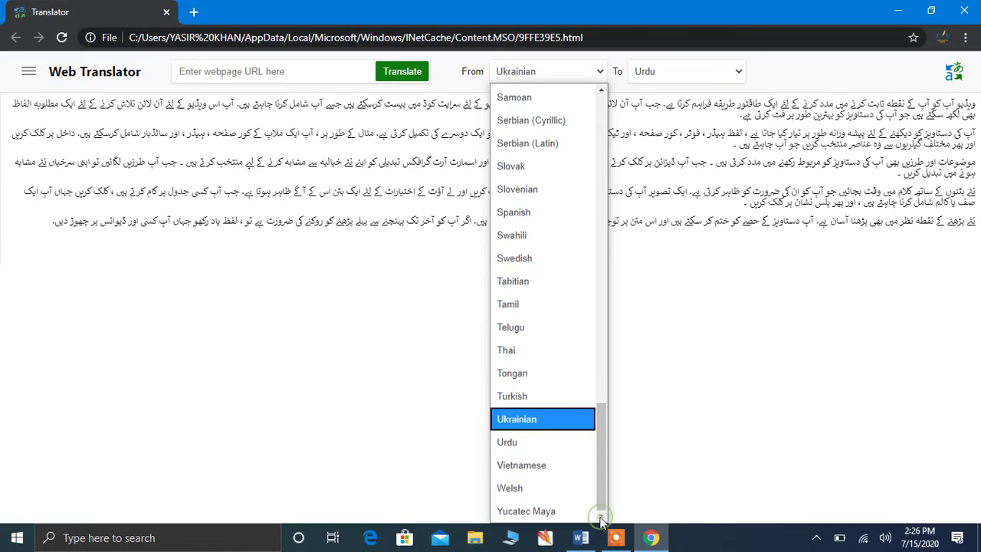
pyautogui.click(528, 443)
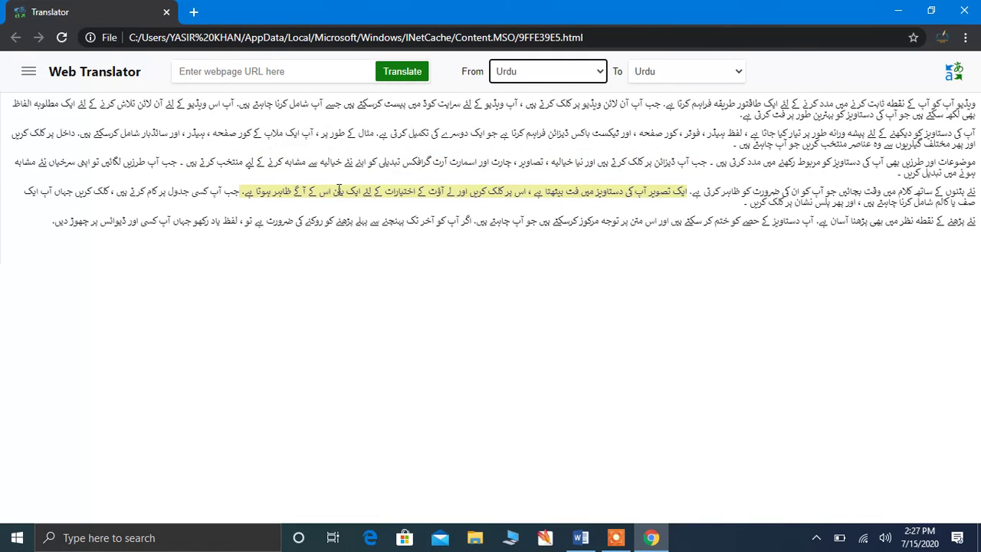
pyautogui.click(167, 12)
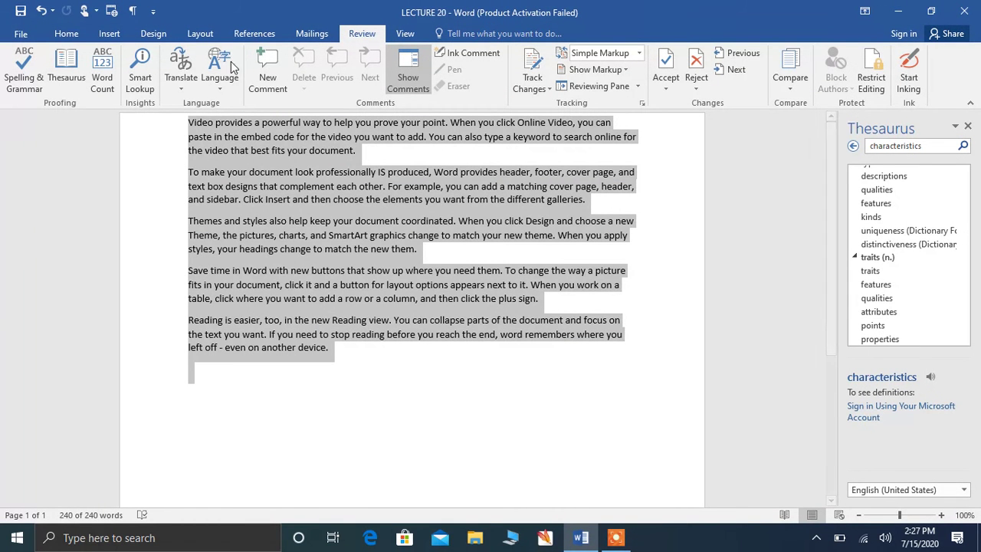
# Translate the selected text into Urdu in the Research pane.
pyautogui.click(186, 77)
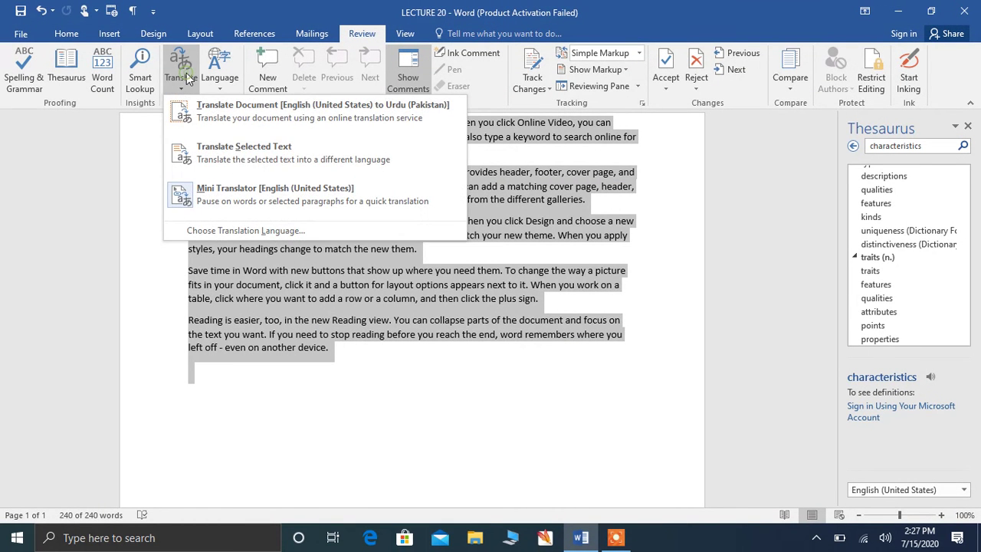
pyautogui.click(203, 154)
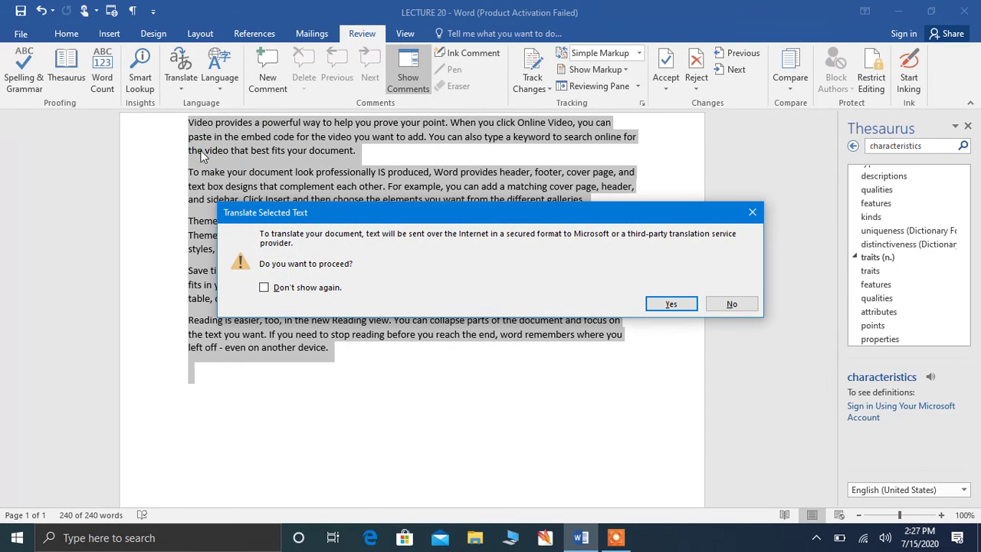
pyautogui.click(688, 305)
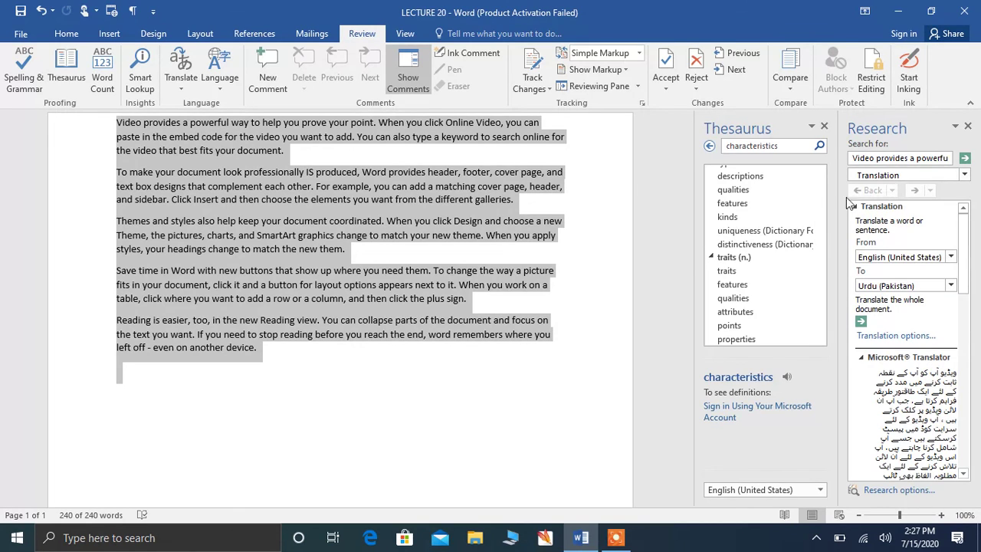
# Close the Thesaurus pane and turn on the Mini Translator.
pyautogui.click(825, 128)
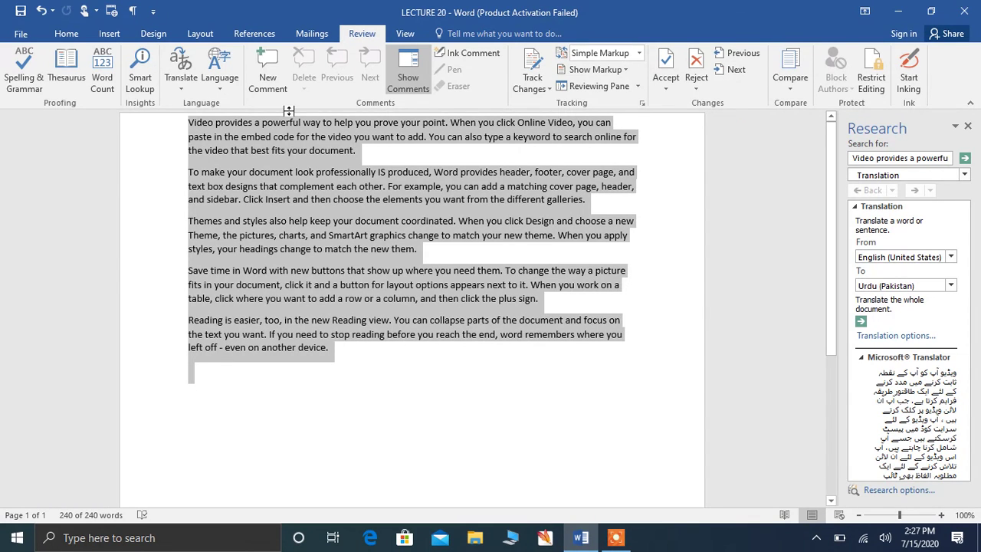
pyautogui.click(181, 79)
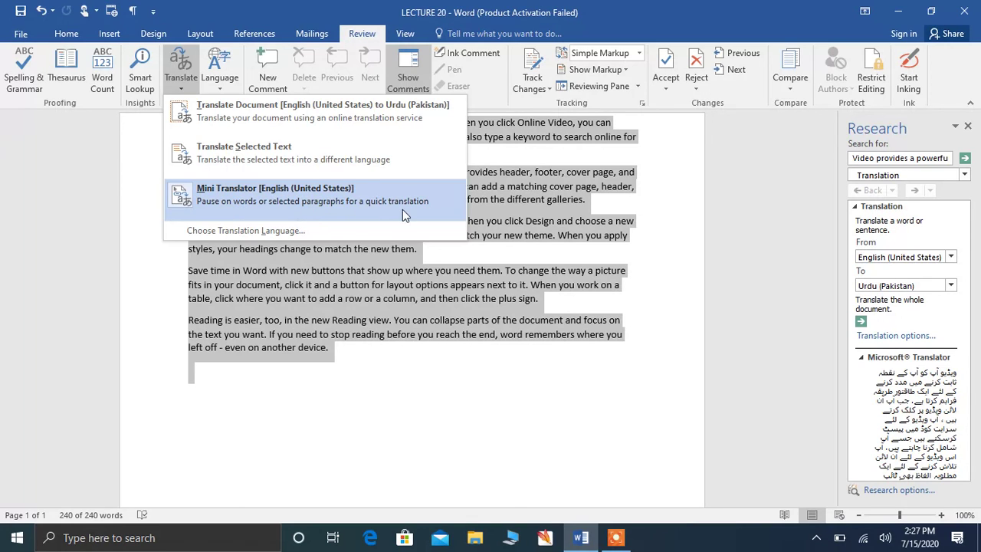
pyautogui.click(286, 195)
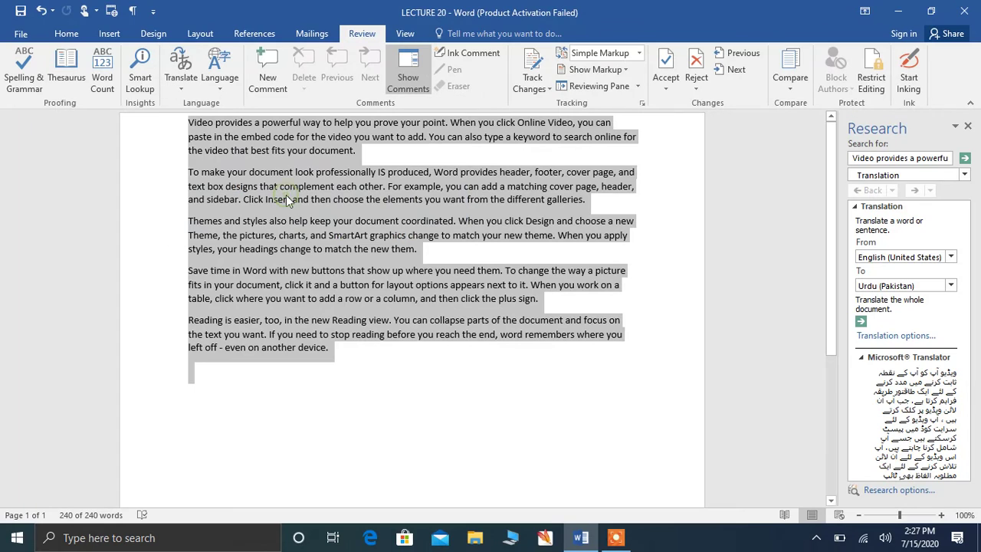